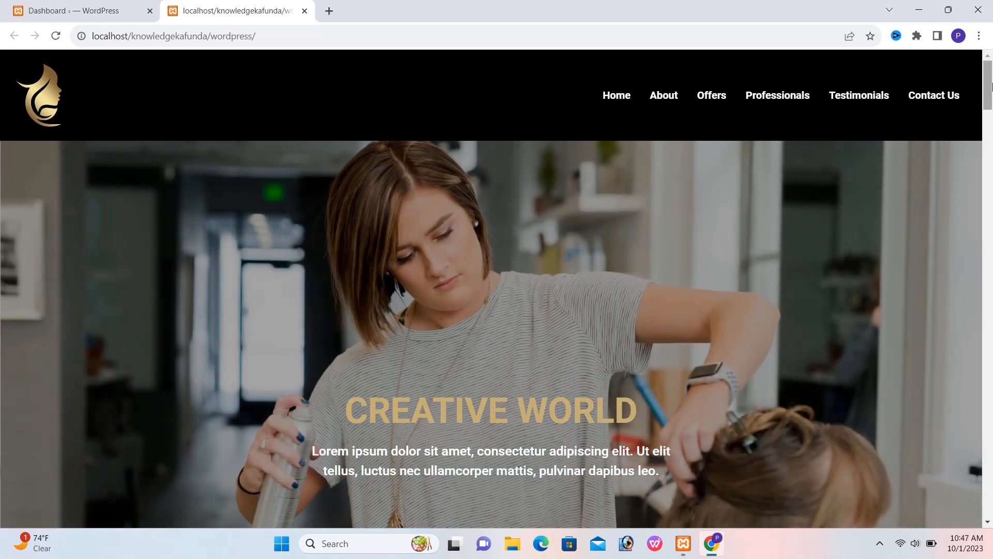
# Step: Open the GTranslate plugin page on wordpress.org in a new browser tab
pyautogui.moveTo(988, 90)
pyautogui.mouseDown()
pyautogui.moveTo(991, 397)
pyautogui.moveTo(991, 76)
pyautogui.mouseUp()
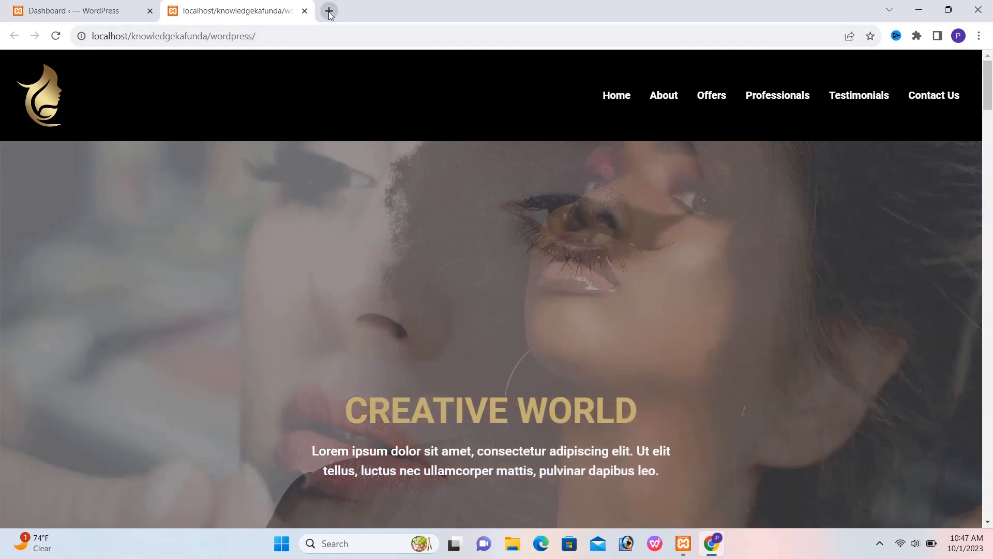
pyautogui.click(329, 11)
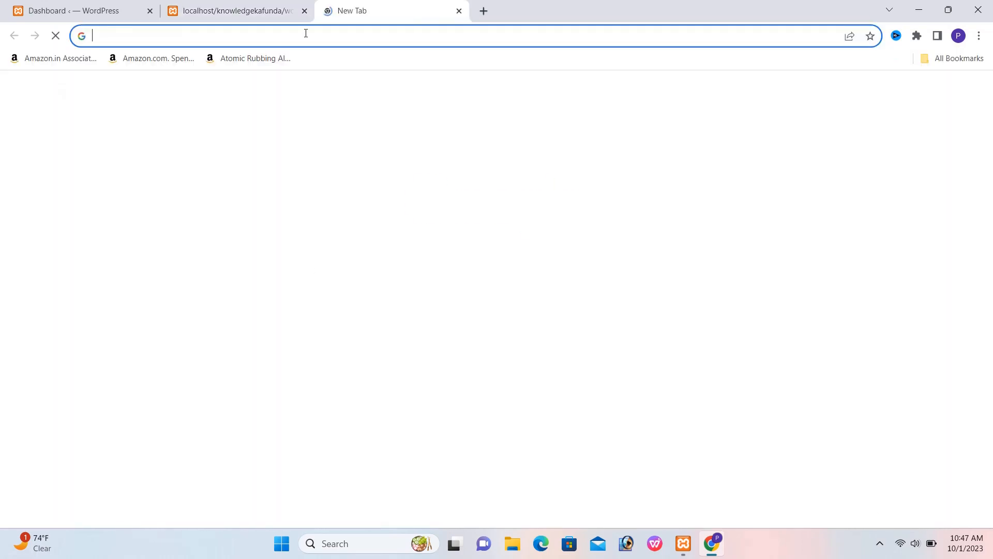
pyautogui.click(303, 35)
pyautogui.write('gt')
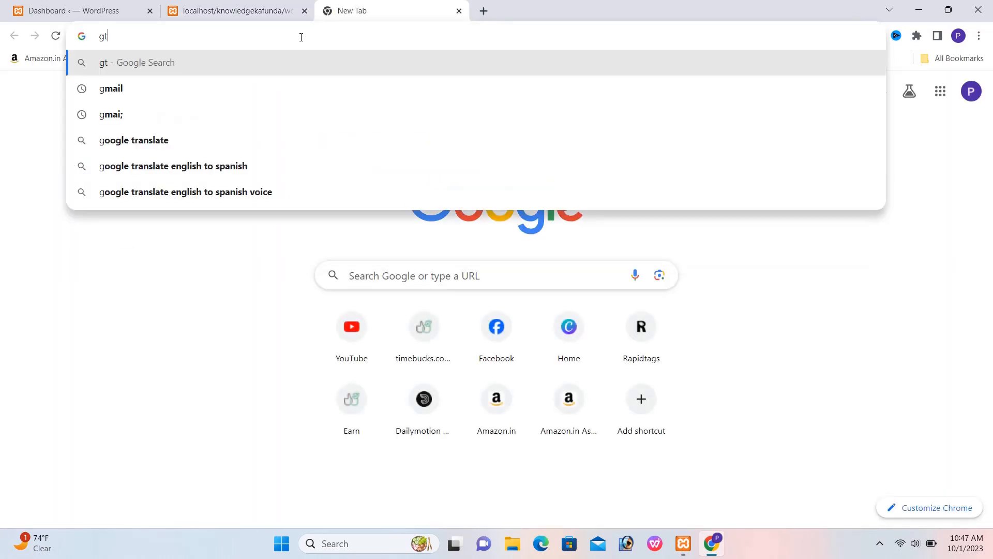
pyautogui.write('ranslate/')
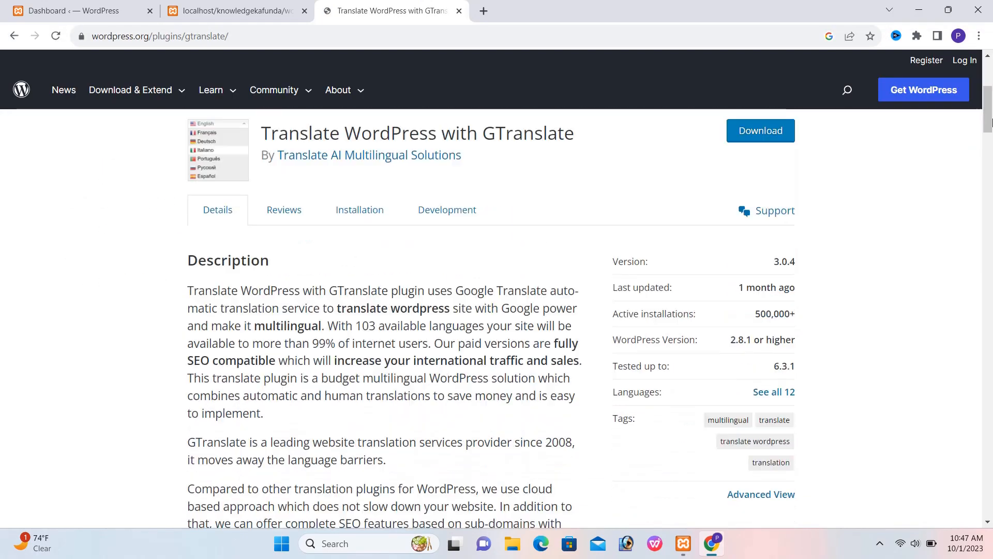
# Step: Examine the GTranslate plugin's description, free features and paid features
pyautogui.scroll(-10, 991, 174)
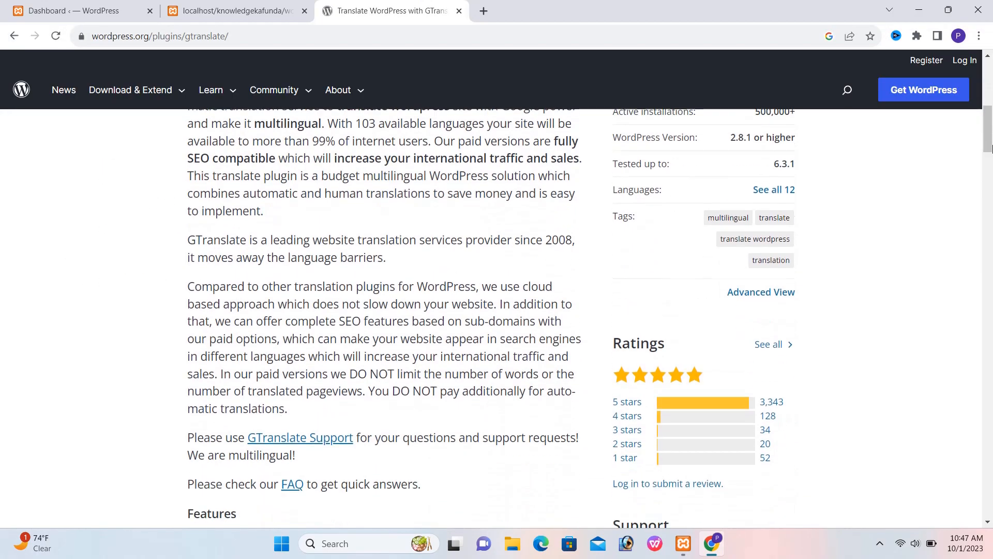
pyautogui.moveTo(991, 174)
pyautogui.mouseDown()
pyautogui.moveTo(991, 188)
pyautogui.moveTo(990, 157)
pyautogui.moveTo(990, 176)
pyautogui.mouseUp()
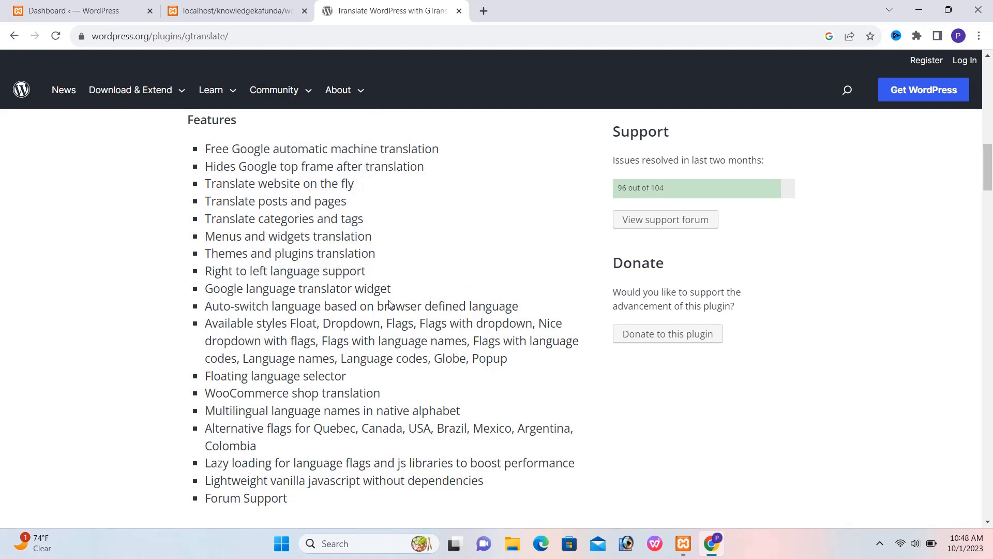
pyautogui.moveTo(990, 178); pyautogui.dragTo(990, 214)
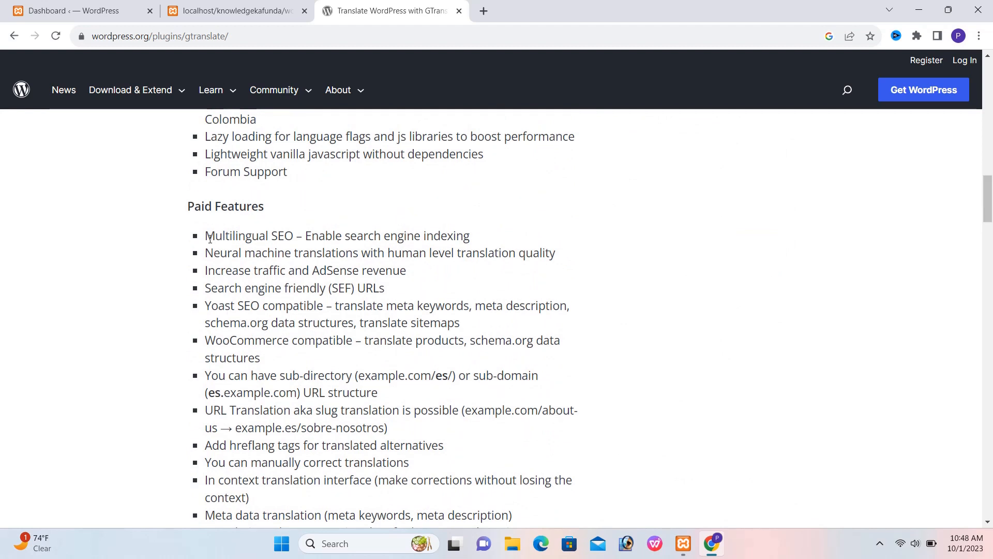
pyautogui.moveTo(205, 235); pyautogui.dragTo(384, 452)
pyautogui.click(462, 460)
pyautogui.moveTo(989, 209); pyautogui.dragTo(990, 77)
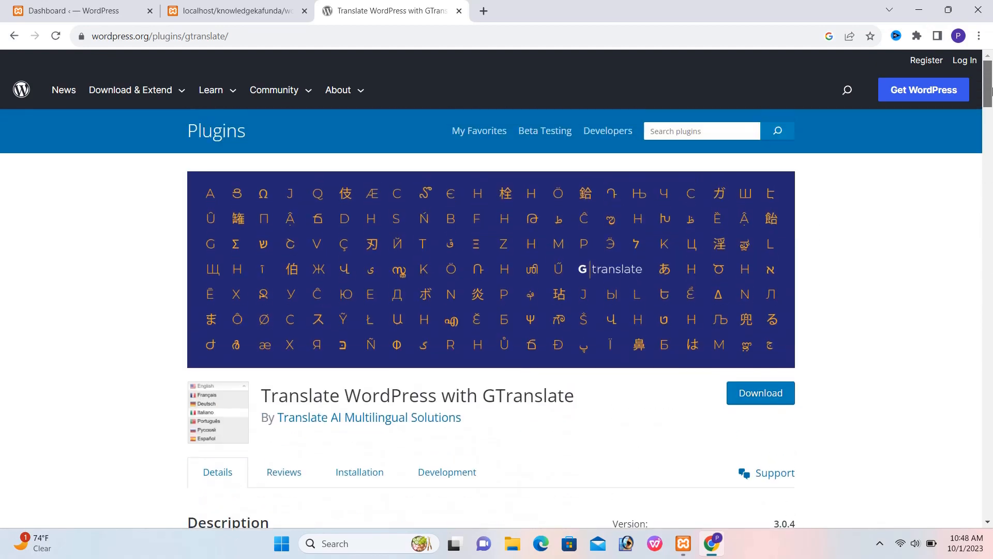
# Step: Search for the gtranslate plugin on the Add Plugins page of the WordPress dashboard
pyautogui.click(8, 4)
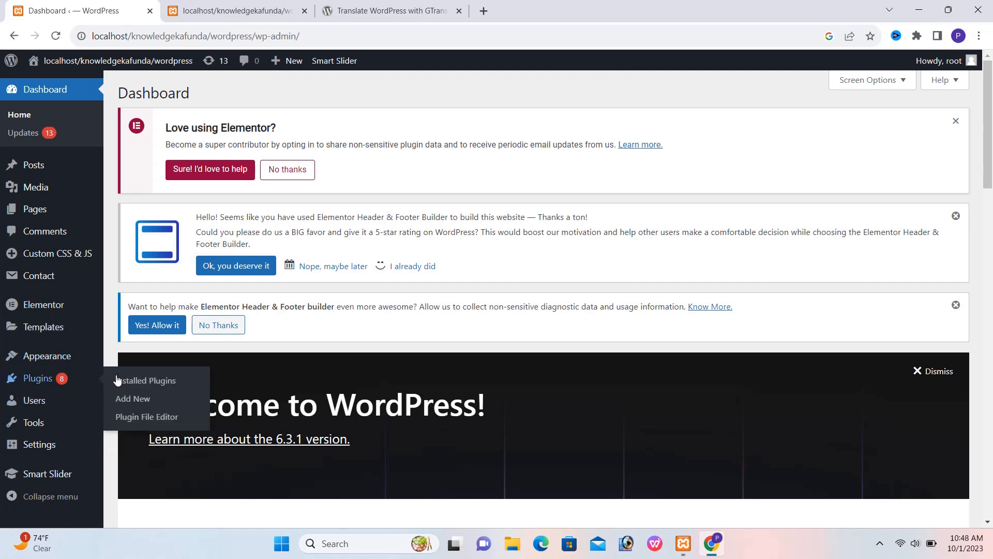
pyautogui.click(145, 381)
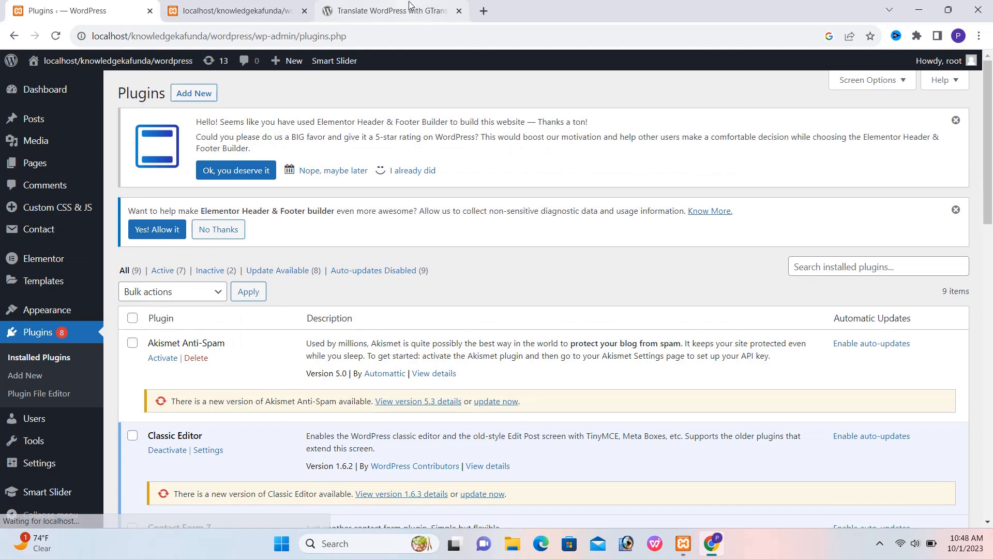
pyautogui.click(409, 9)
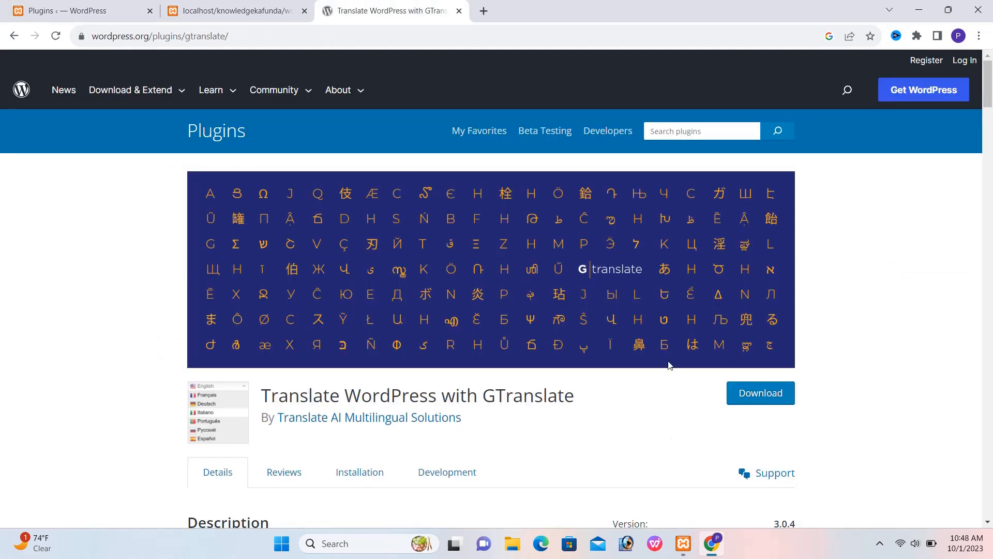
pyautogui.click(46, 5)
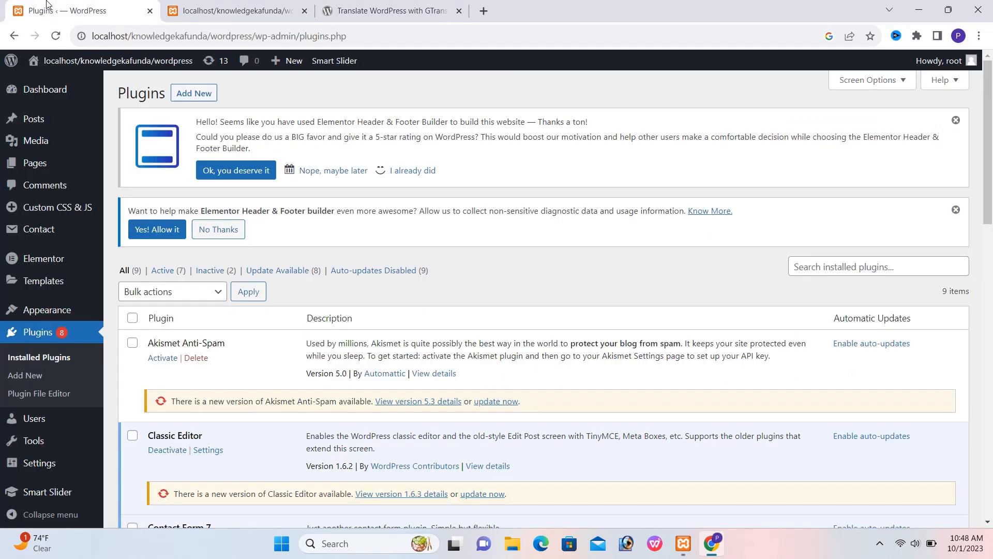
pyautogui.moveTo(176, 70)
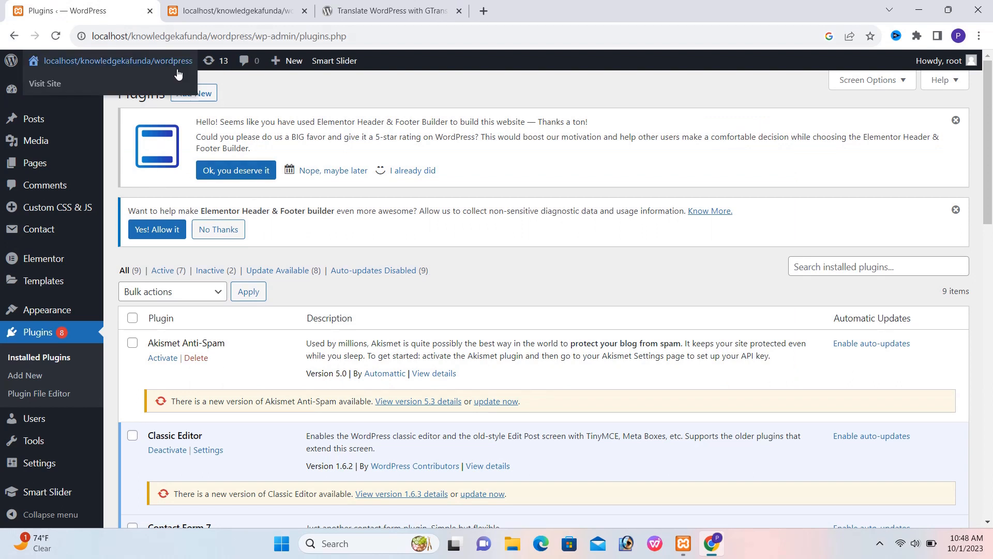
pyautogui.click(202, 98)
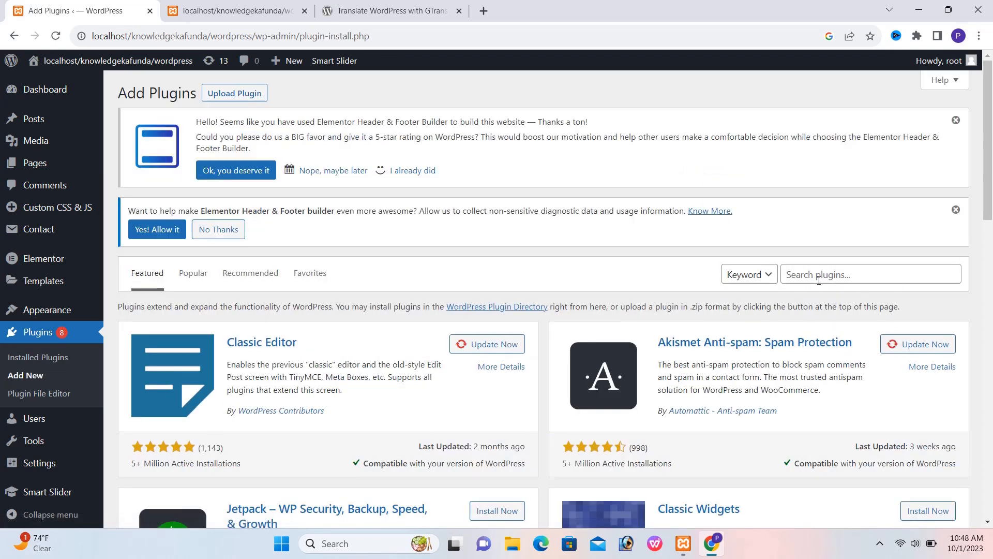
pyautogui.click(818, 280)
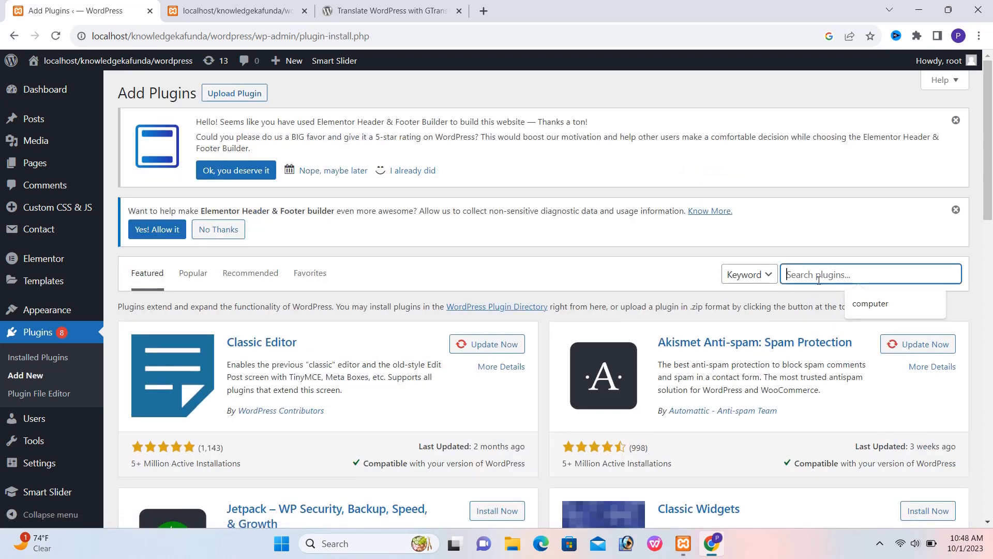
pyautogui.write('gtranslate')
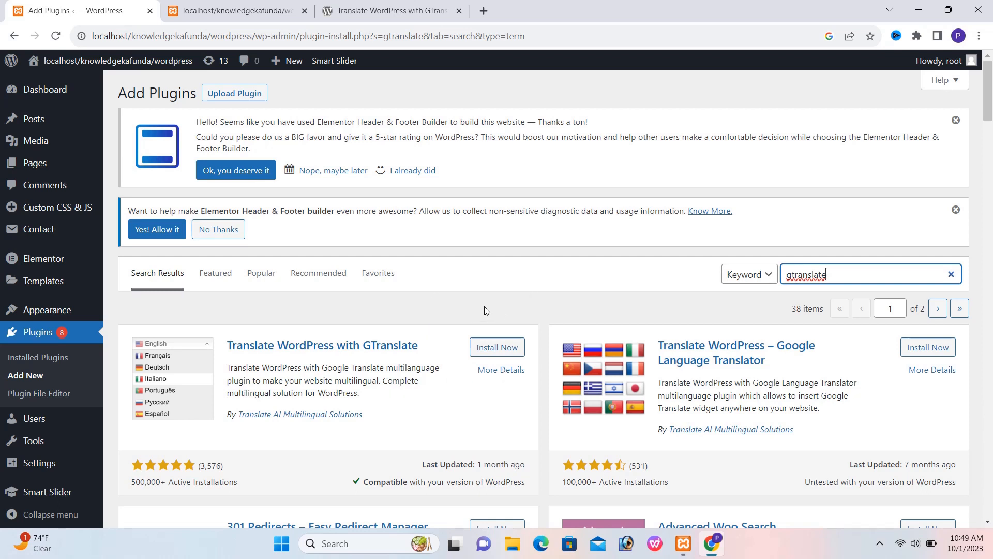
# Step: Install and activate the Translate WordPress with GTranslate plugin
pyautogui.click(498, 347)
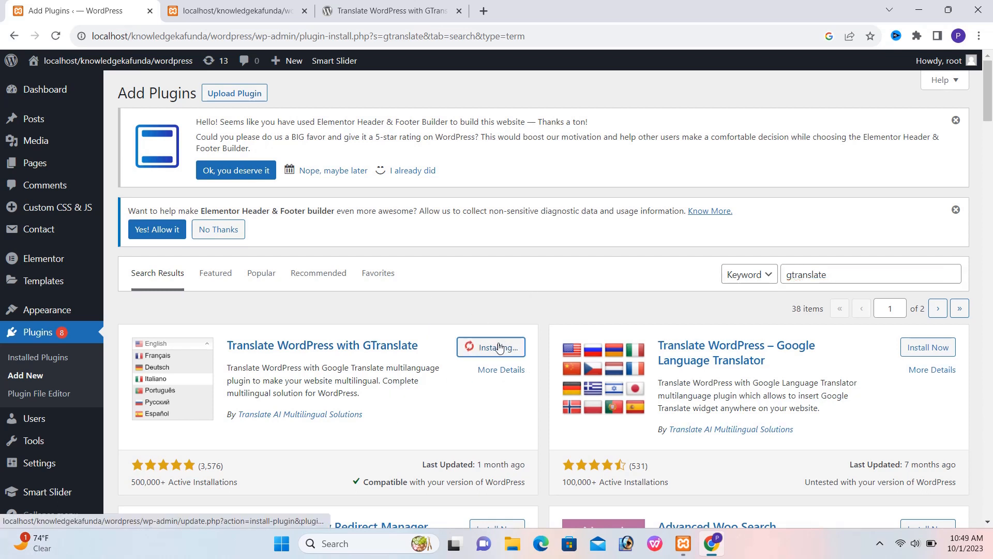
pyautogui.click(458, 11)
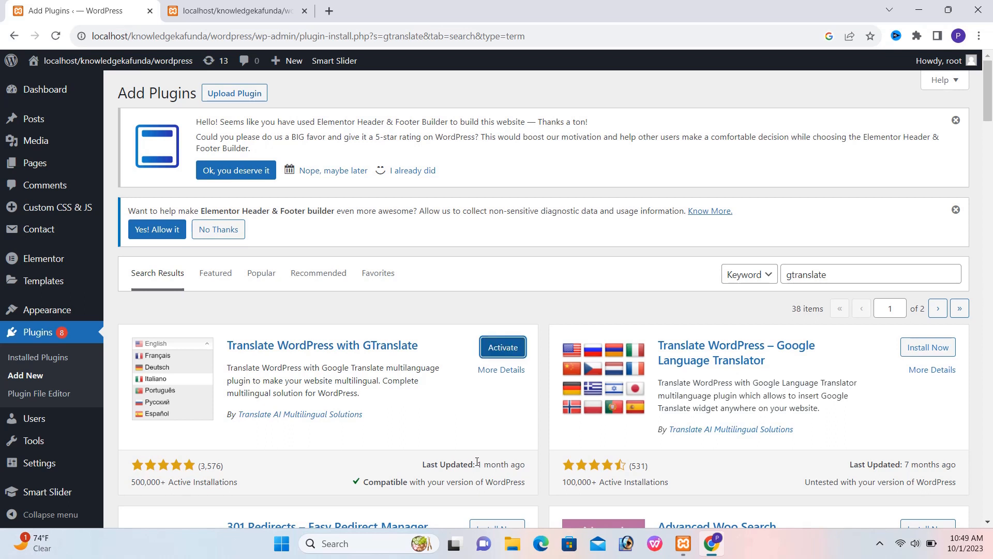
pyautogui.click(509, 350)
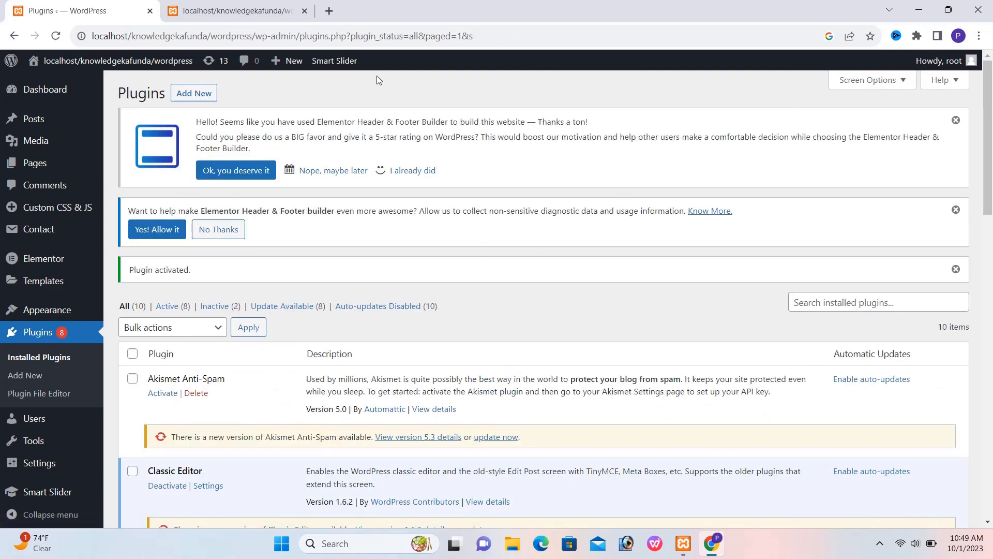
# Step: Open the GTranslate plugin's settings from the list of installed plugins
pyautogui.click(252, 8)
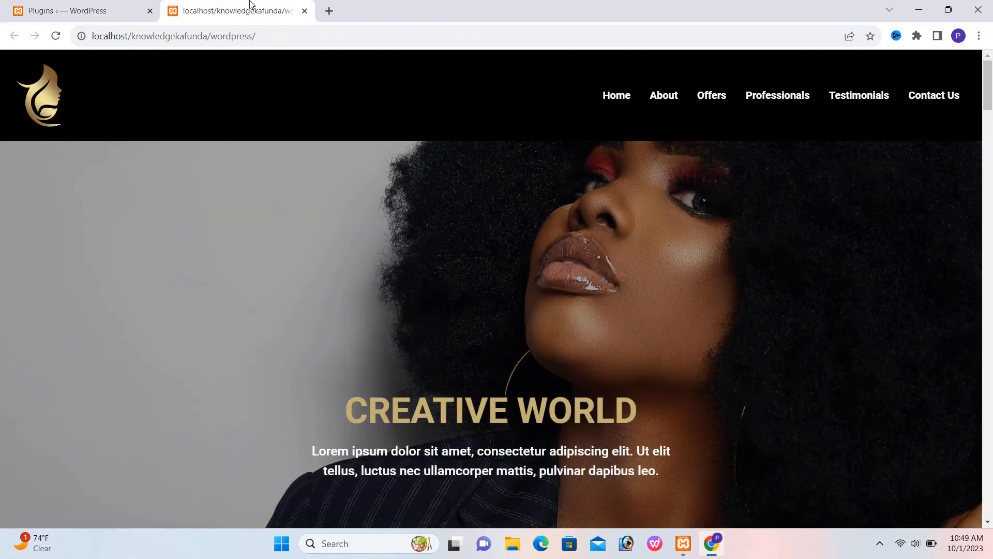
pyautogui.click(68, 7)
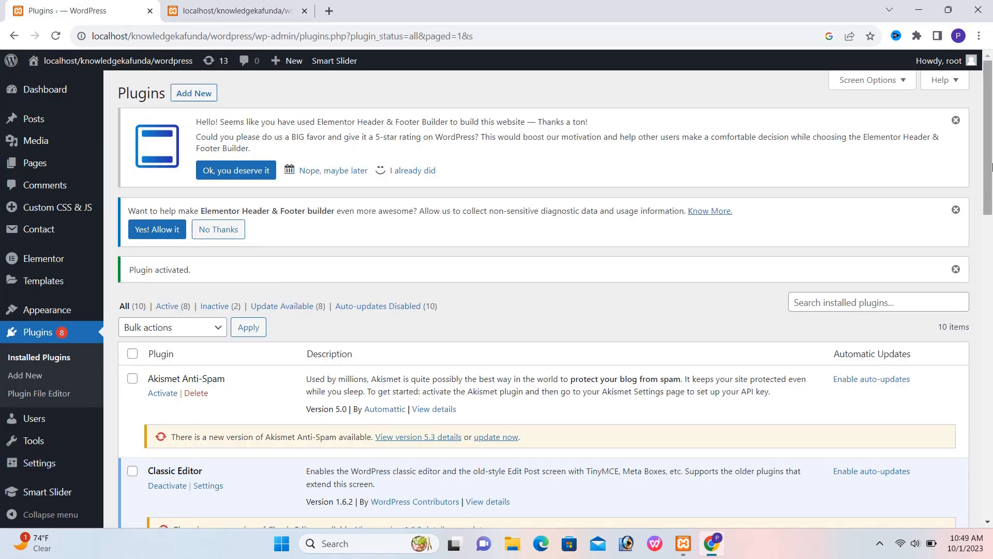
pyautogui.moveTo(991, 166); pyautogui.dragTo(991, 392)
pyautogui.click(212, 326)
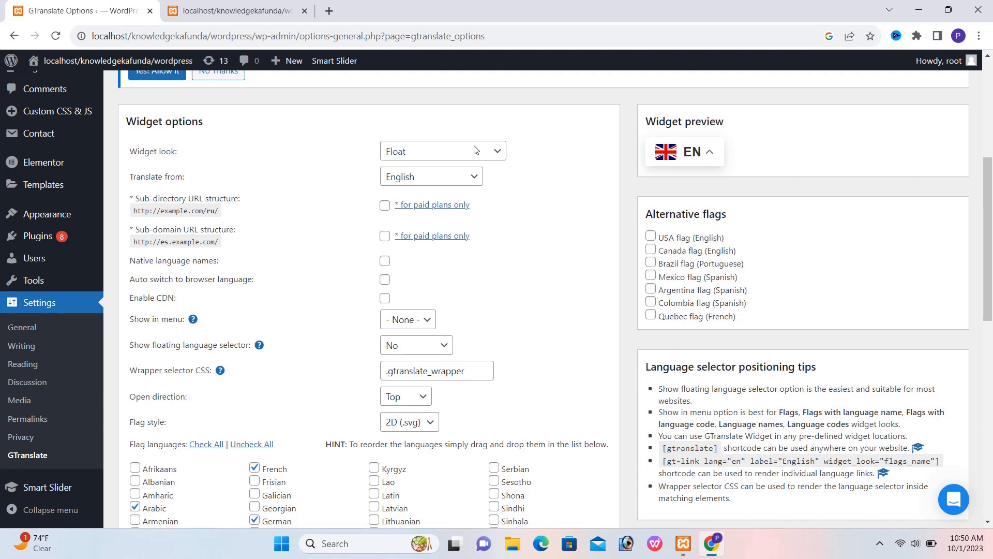
# Step: Preview the Nice dropdown with flags and Popup widget looks, and set the widget look to Flags
pyautogui.click(445, 156)
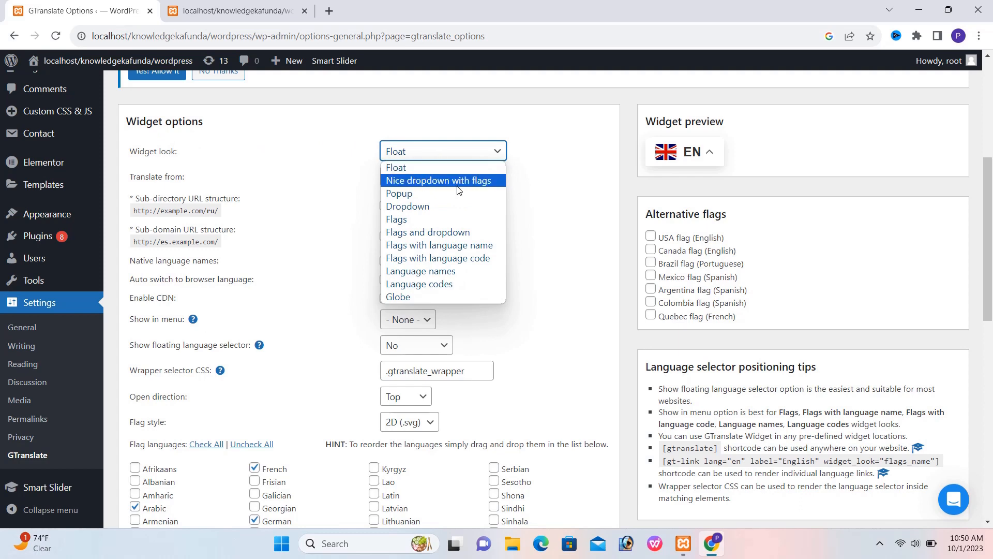
pyautogui.click(429, 182)
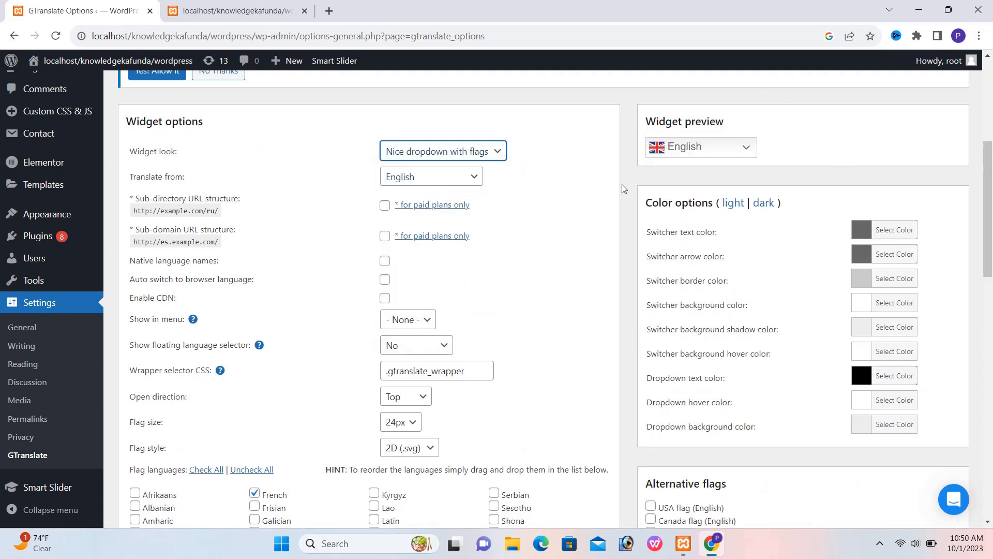
pyautogui.press('Down')
pyautogui.click(443, 159)
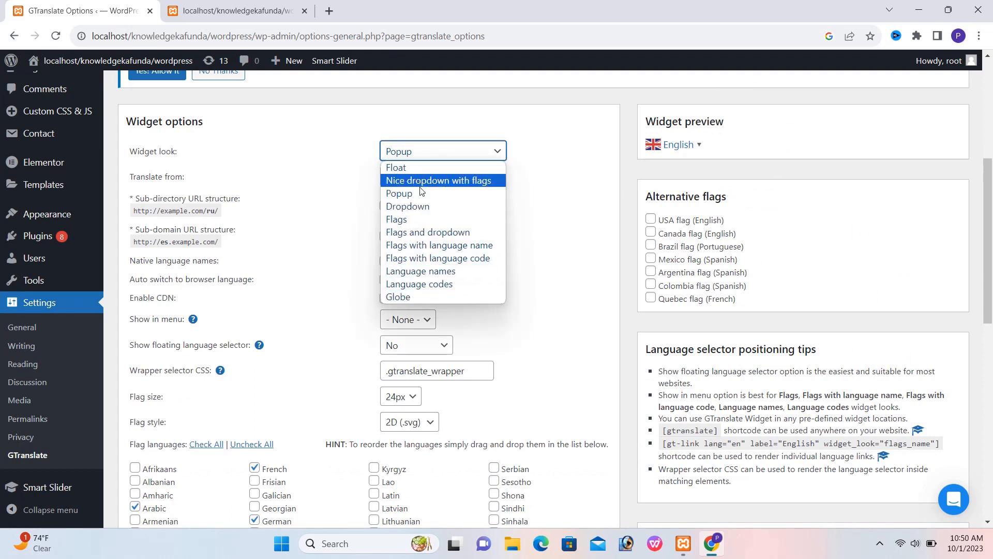
pyautogui.click(420, 220)
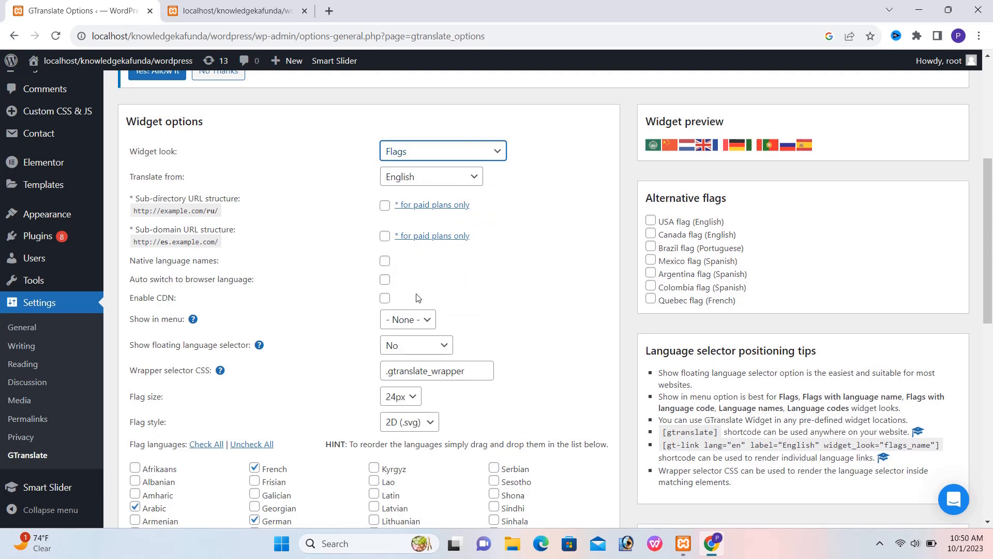
pyautogui.moveTo(133, 279); pyautogui.dragTo(257, 284)
pyautogui.click(258, 284)
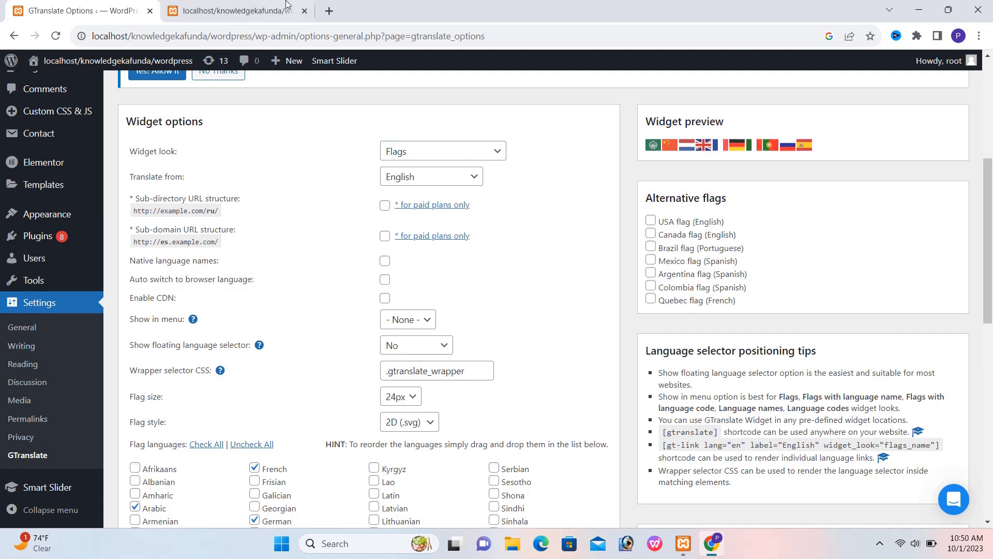
pyautogui.click(330, 10)
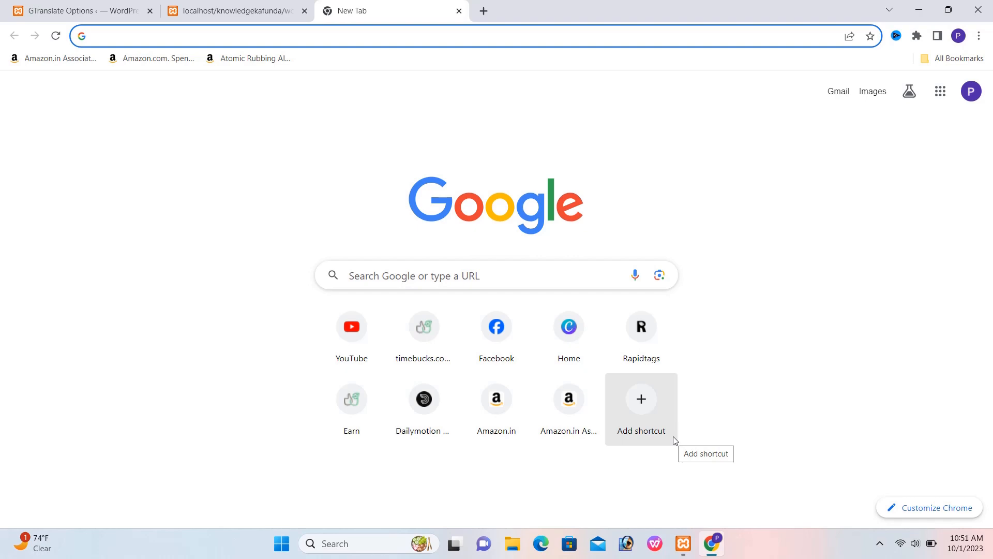
pyautogui.click(263, 5)
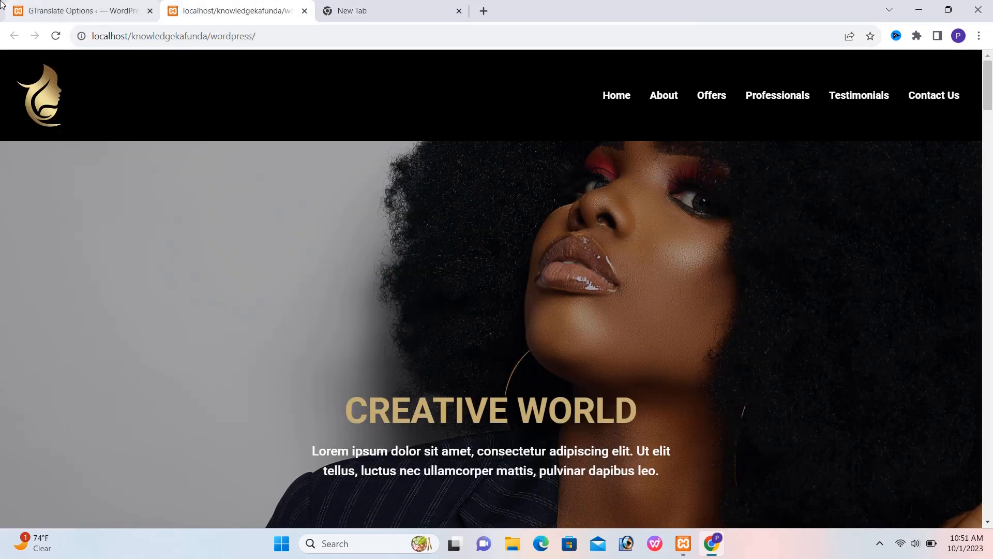
pyautogui.click(77, 11)
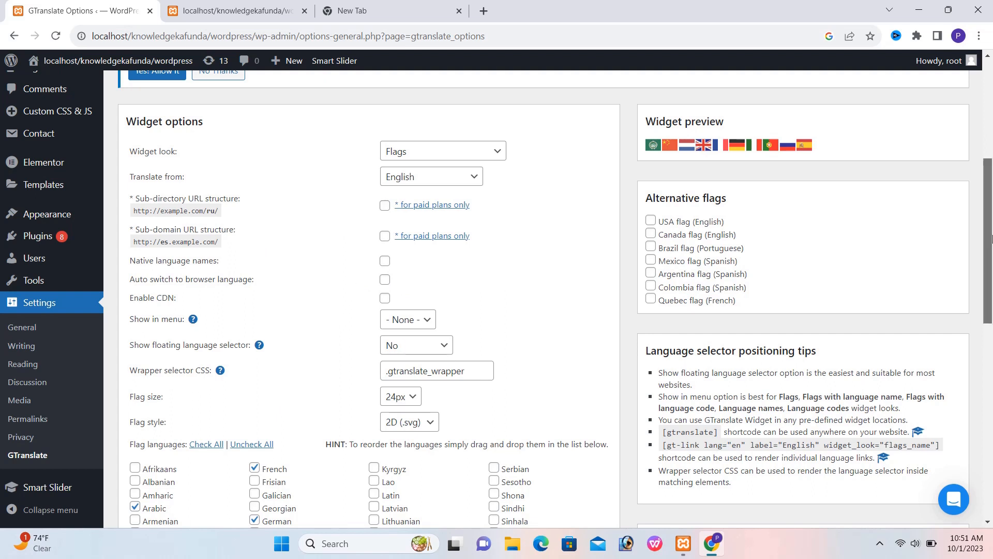
# Step: Show the language switcher in the Header menu and set the floating language selector to Top right
pyautogui.moveTo(992, 239); pyautogui.dragTo(992, 284)
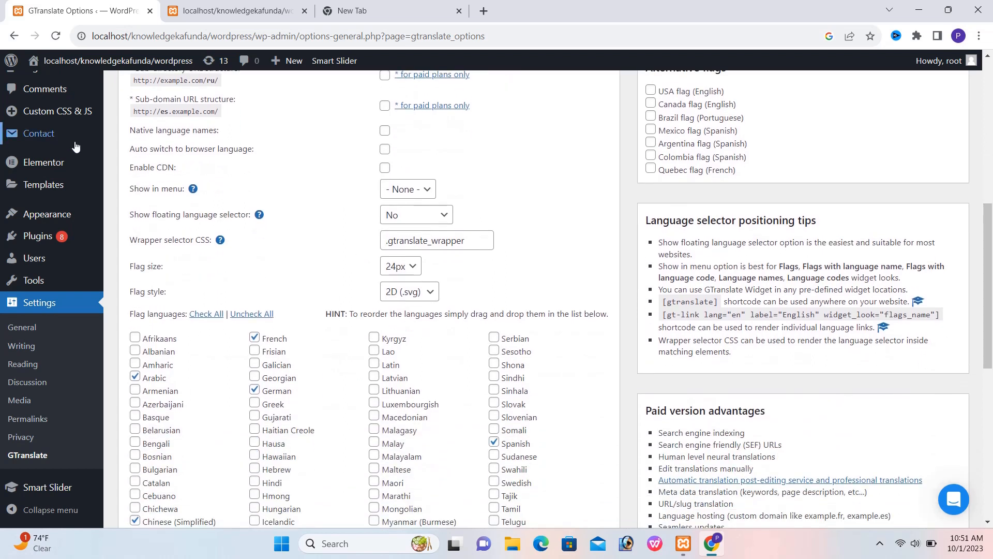
pyautogui.click(407, 188)
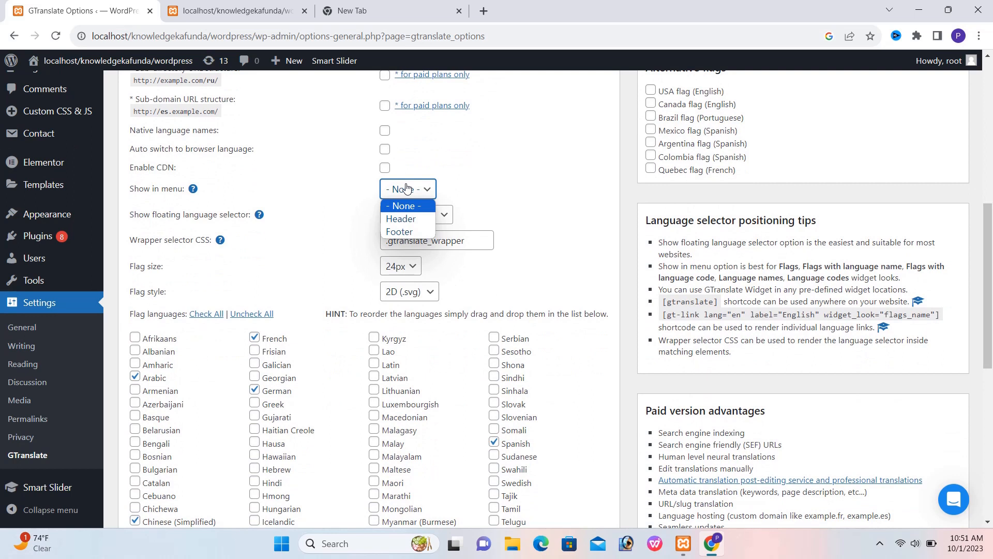
pyautogui.click(414, 220)
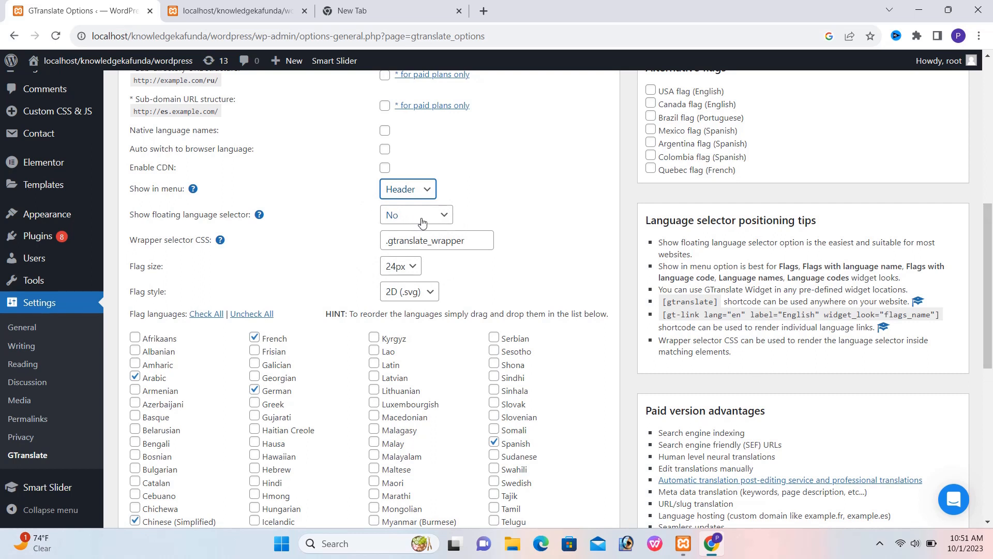
pyautogui.click(423, 222)
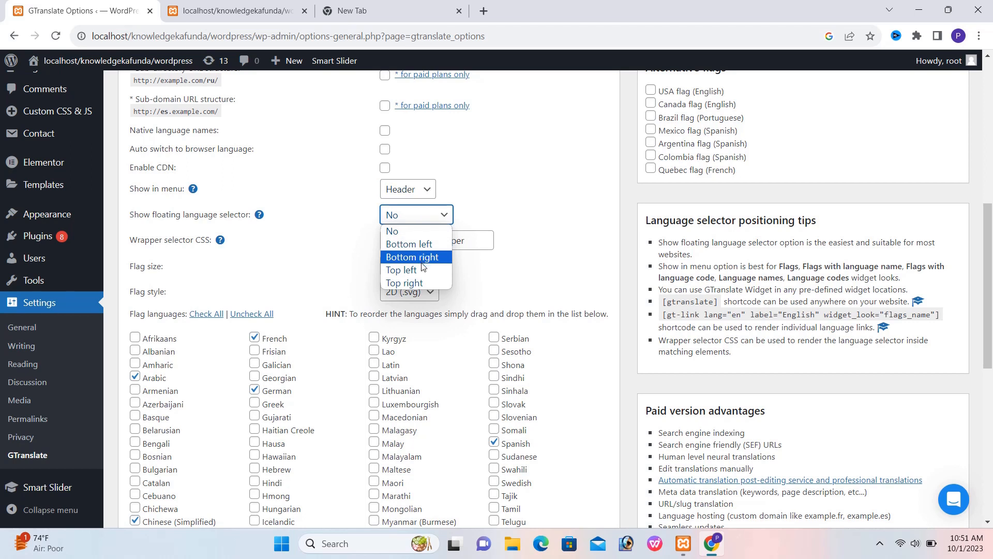
pyautogui.click(422, 281)
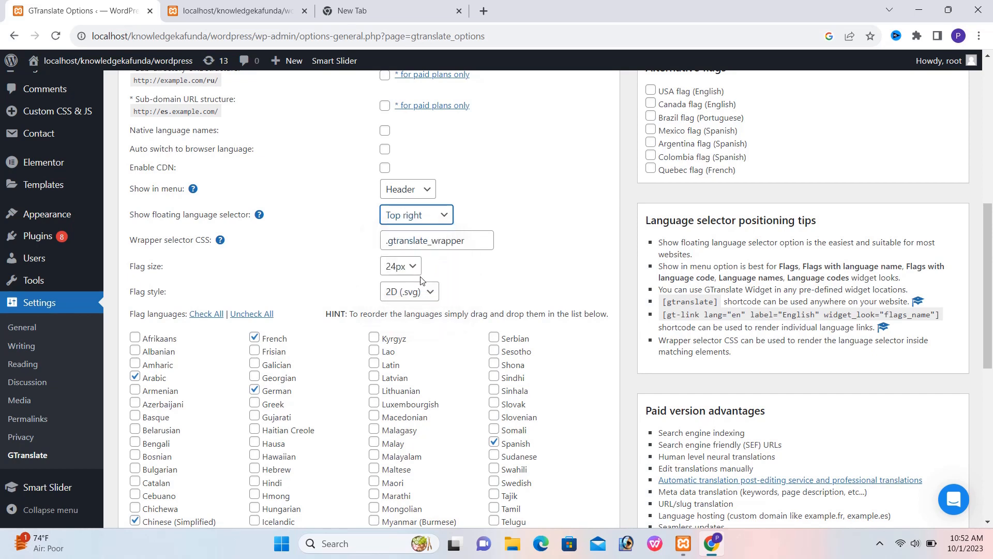
# Step: Save the GTranslate widget options with the chosen menu placement and floating selector position
pyautogui.moveTo(991, 305); pyautogui.dragTo(990, 339)
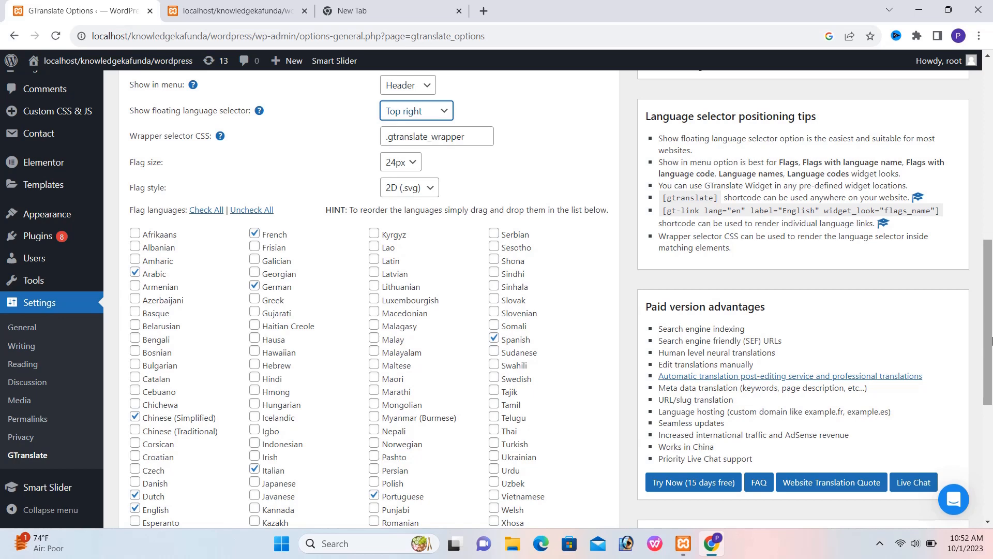
pyautogui.moveTo(991, 340); pyautogui.dragTo(991, 472)
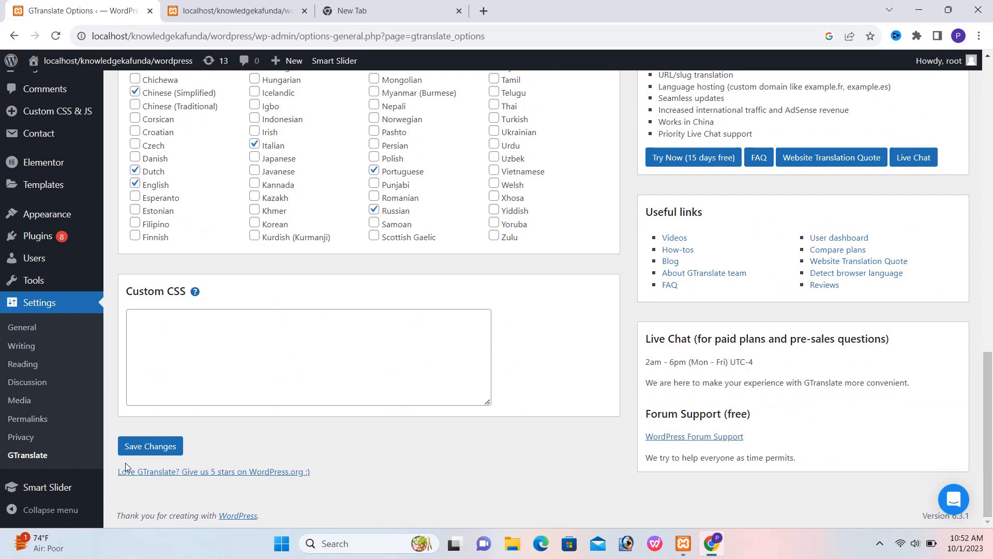
pyautogui.click(164, 452)
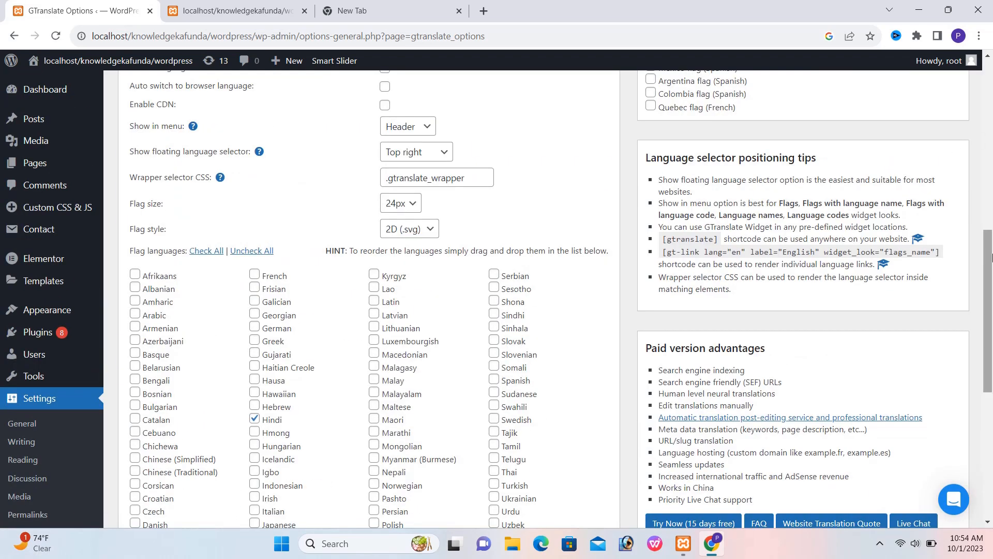
# Step: Enable English alongside Hindi in the flag languages and save the changes
pyautogui.scroll(-3, 992, 257)
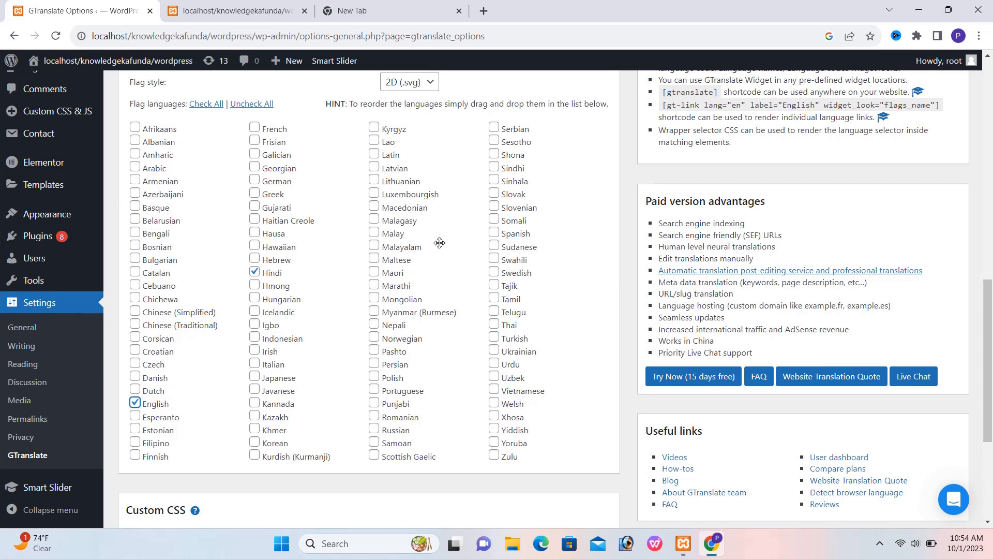
pyautogui.scroll(-4, 778, 514)
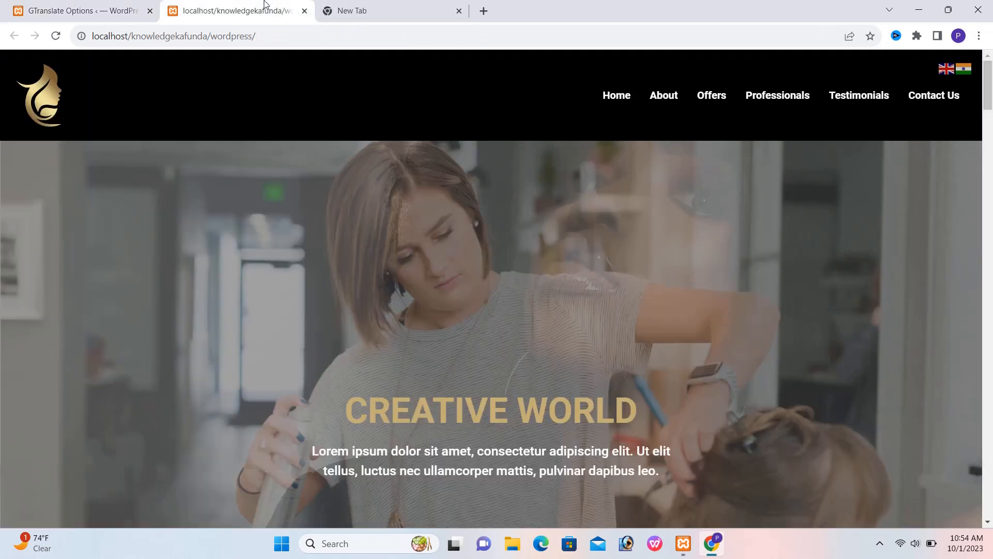
# Step: Switch to the website's front end, translate it into Hindi with the Indian flag, and look through the translated page
pyautogui.click(264, 6)
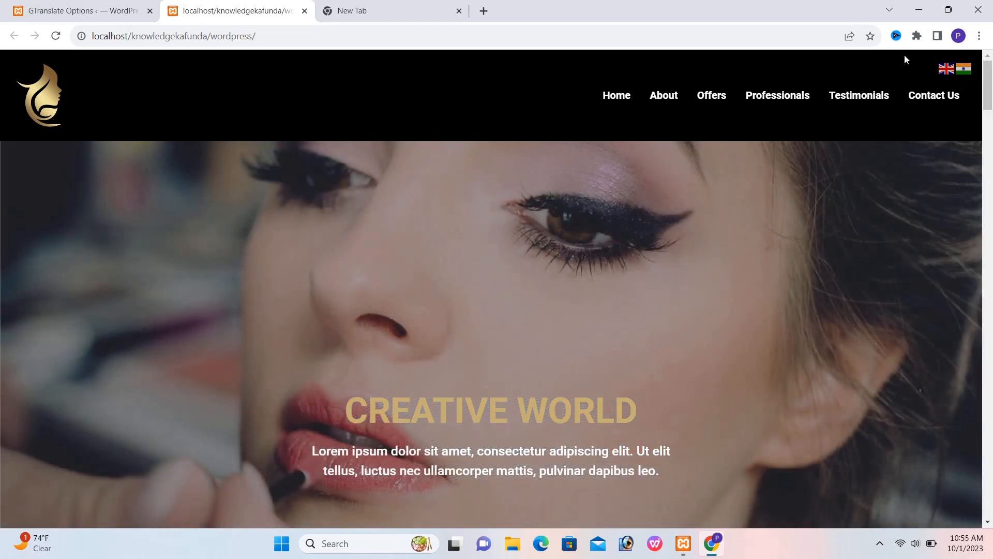
pyautogui.click(18, 7)
pyautogui.click(289, 6)
pyautogui.click(966, 72)
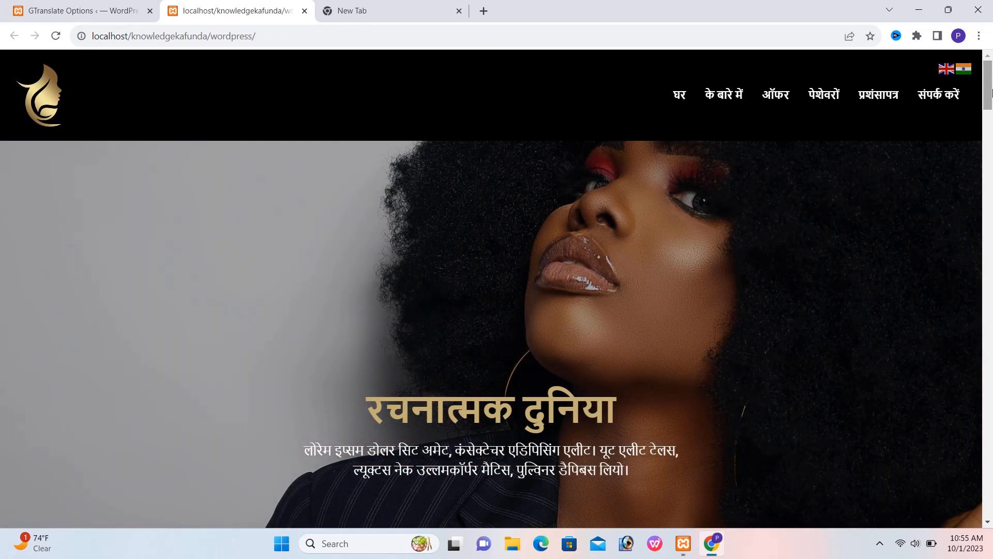
pyautogui.scroll(-3, 991, 101)
pyautogui.moveTo(991, 101); pyautogui.dragTo(990, 377)
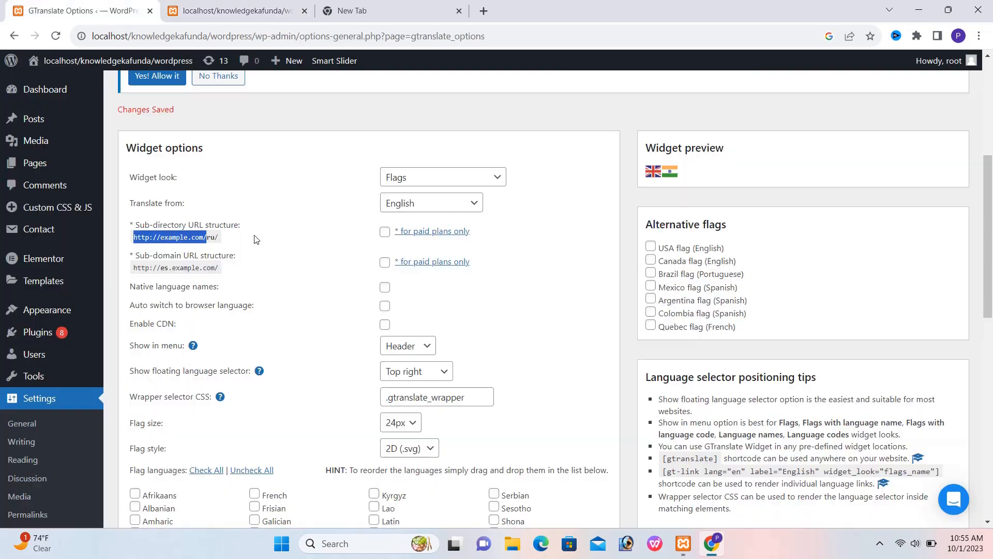
# Step: Examine the example address of the Sub-directory URL structure option in the GTranslate settings
pyautogui.click(253, 238)
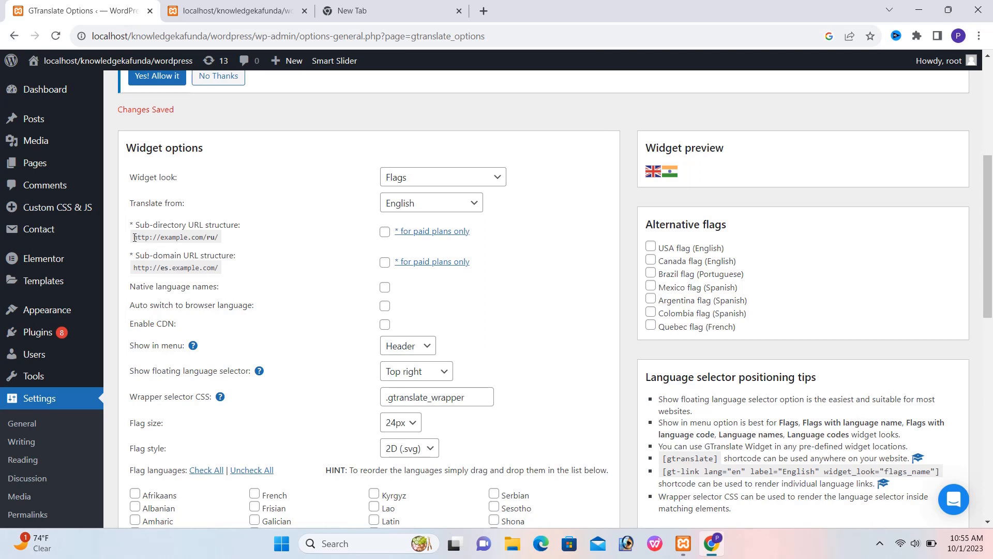
pyautogui.moveTo(134, 237); pyautogui.dragTo(242, 240)
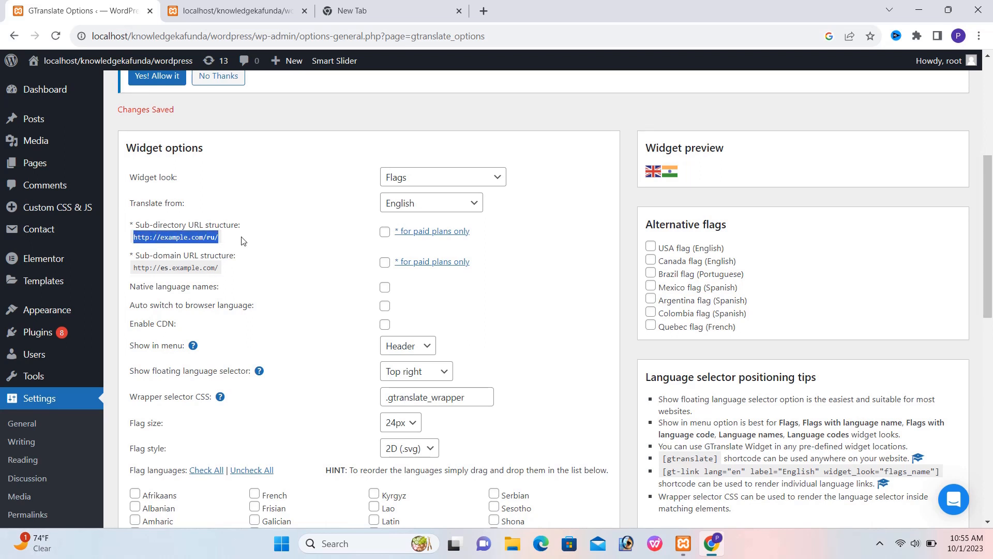
pyautogui.click(185, 241)
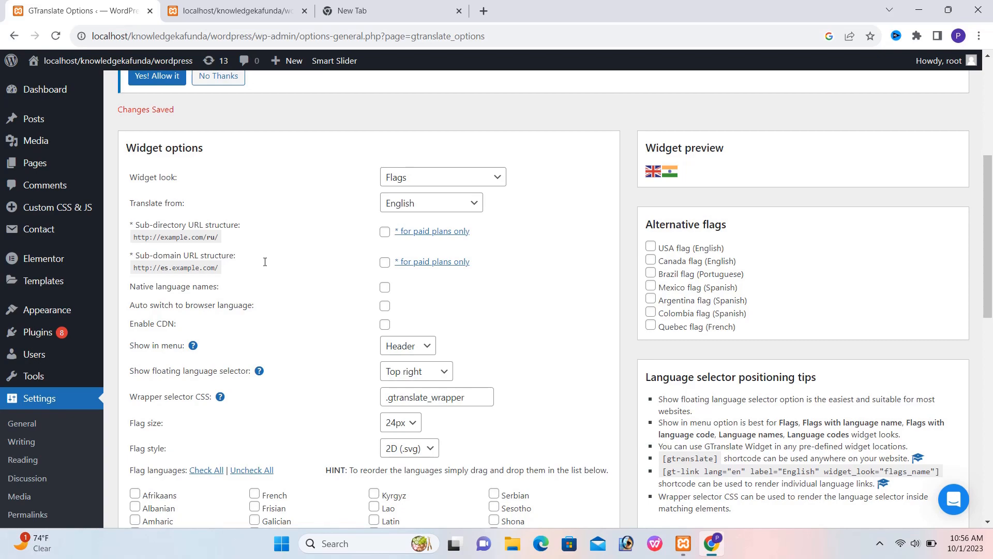
# Step: Return to the website's front end and review the Hindi version of the home page
pyautogui.moveTo(987, 239)
pyautogui.mouseDown()
pyautogui.moveTo(992, 439)
pyautogui.moveTo(988, 248)
pyautogui.mouseUp()
pyautogui.click(286, 6)
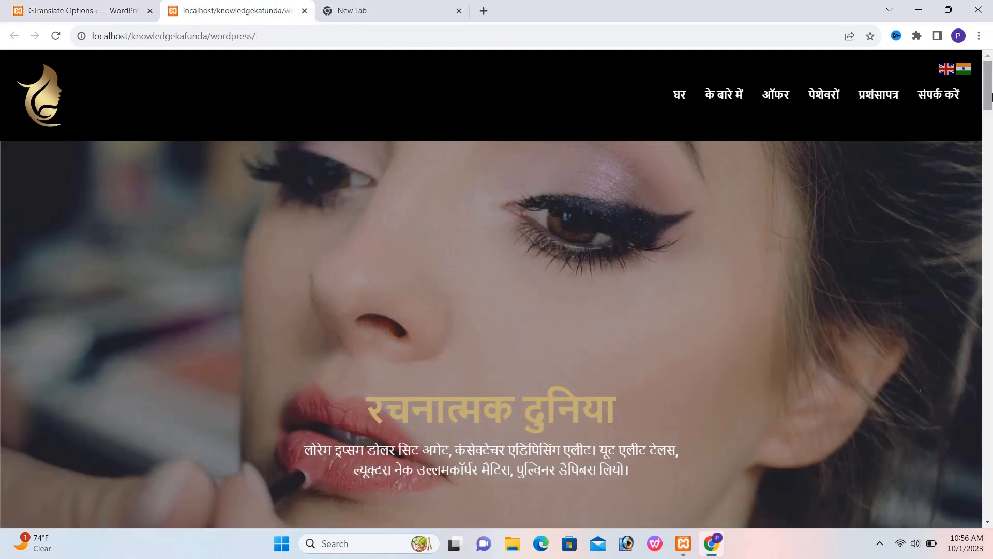
pyautogui.moveTo(992, 97)
pyautogui.mouseDown()
pyautogui.moveTo(991, 515)
pyautogui.moveTo(992, 95)
pyautogui.mouseUp()
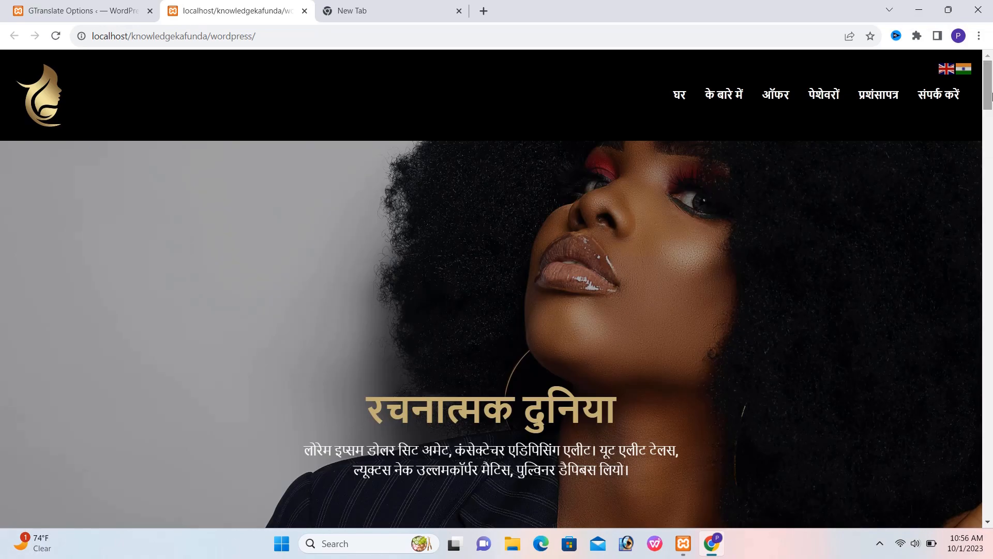